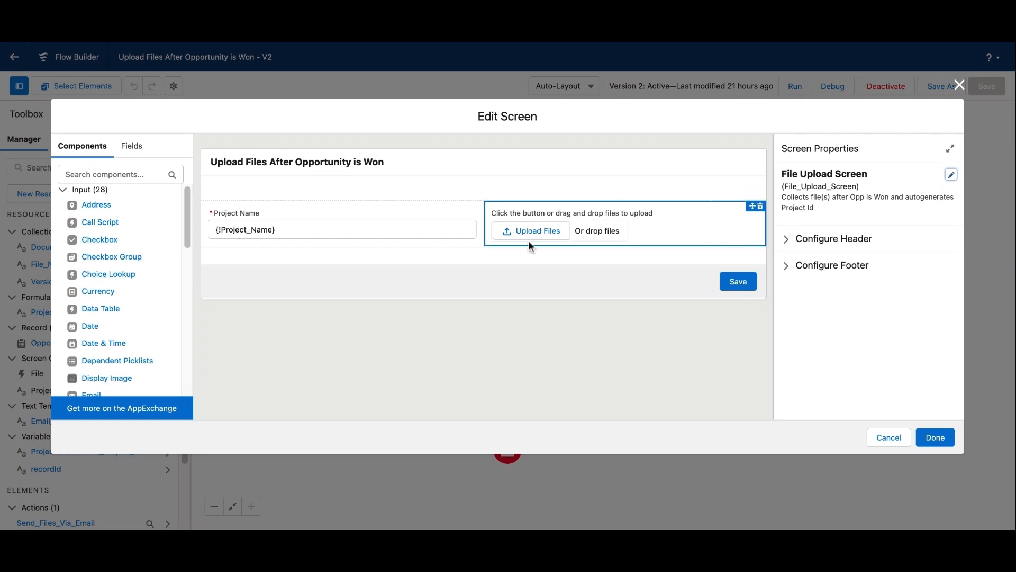
- Look through the input components available for the File Upload Screen, including File Upload
scroll(137, 339, "down", 3)
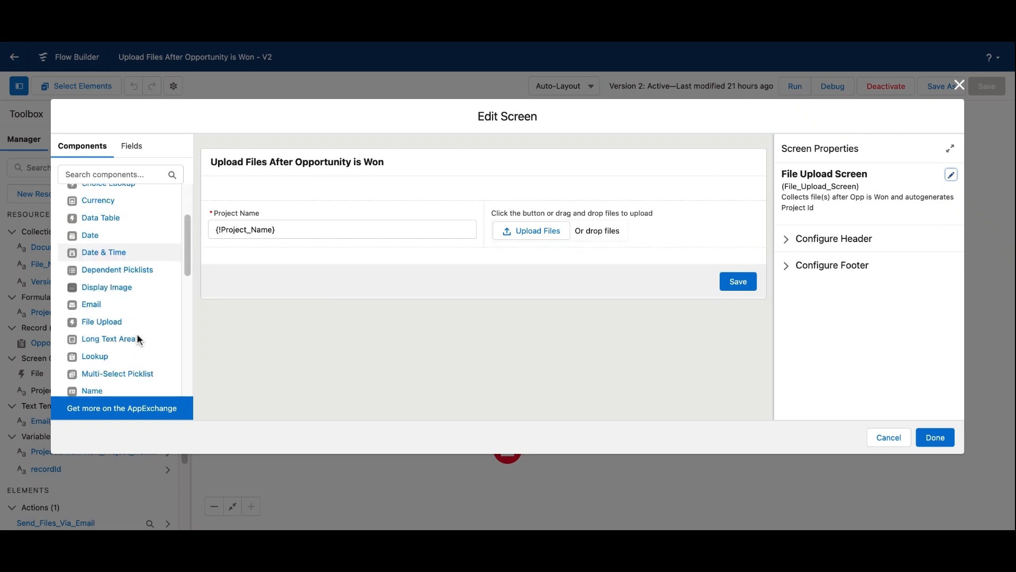
scroll(137, 334, "down", 2)
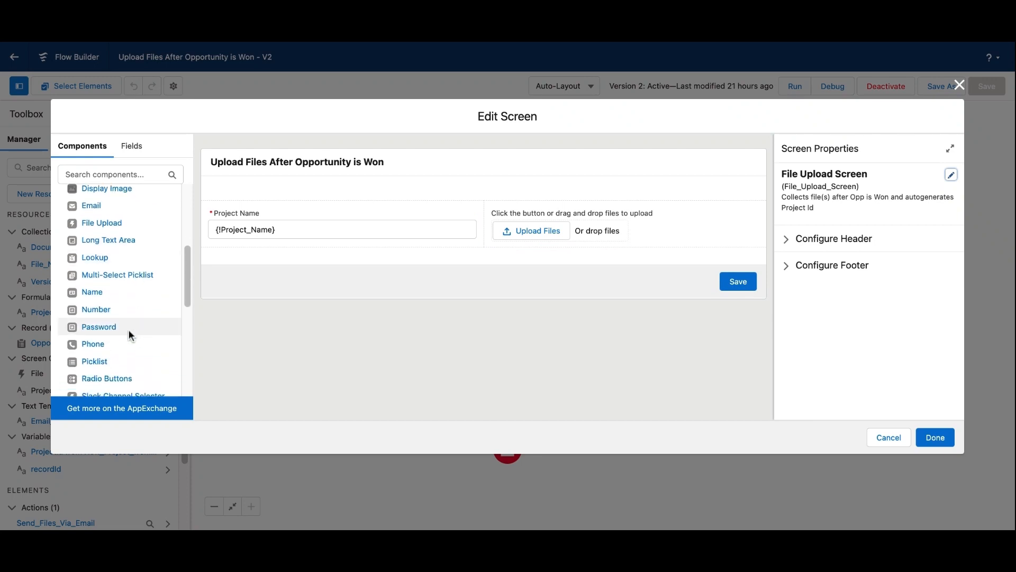
scroll(128, 329, "down", 1)
scroll(129, 329, "up", 2)
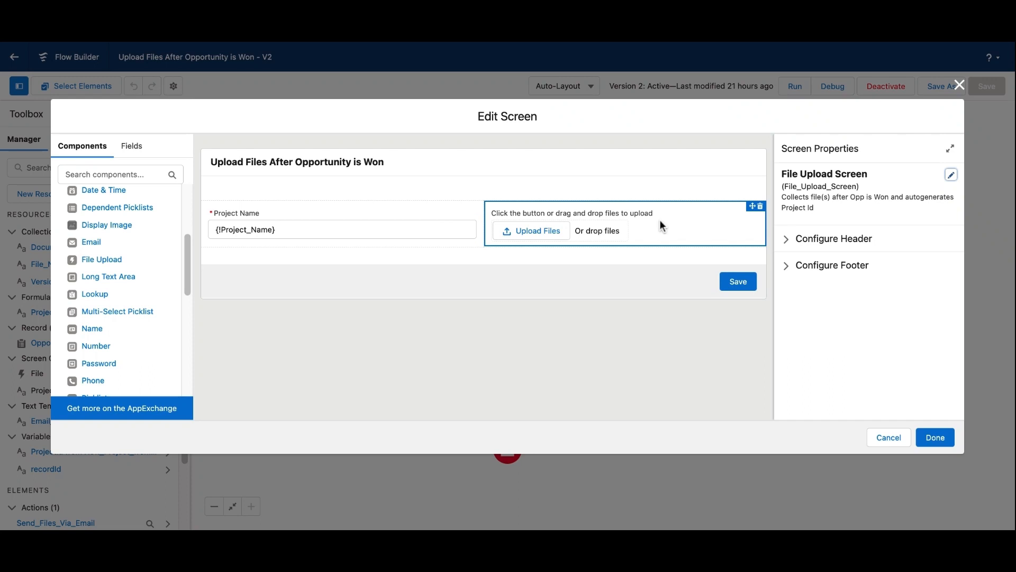
- Examine the File Upload component's settings, including Related Record ID and Accepted Formats, then close the screen editor without changes
left_click(702, 221)
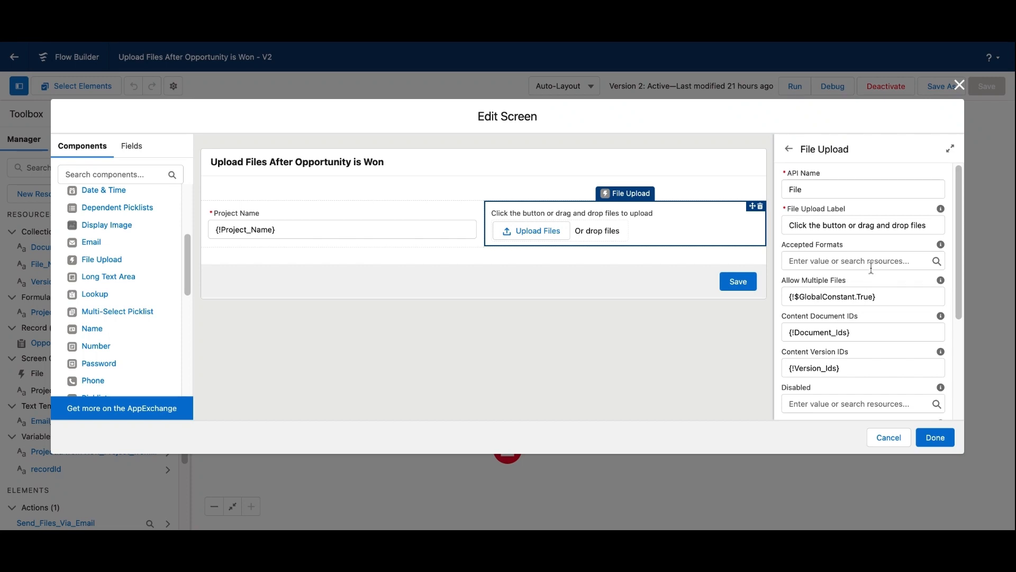
scroll(871, 269, "down", 5)
scroll(868, 269, "up", 2)
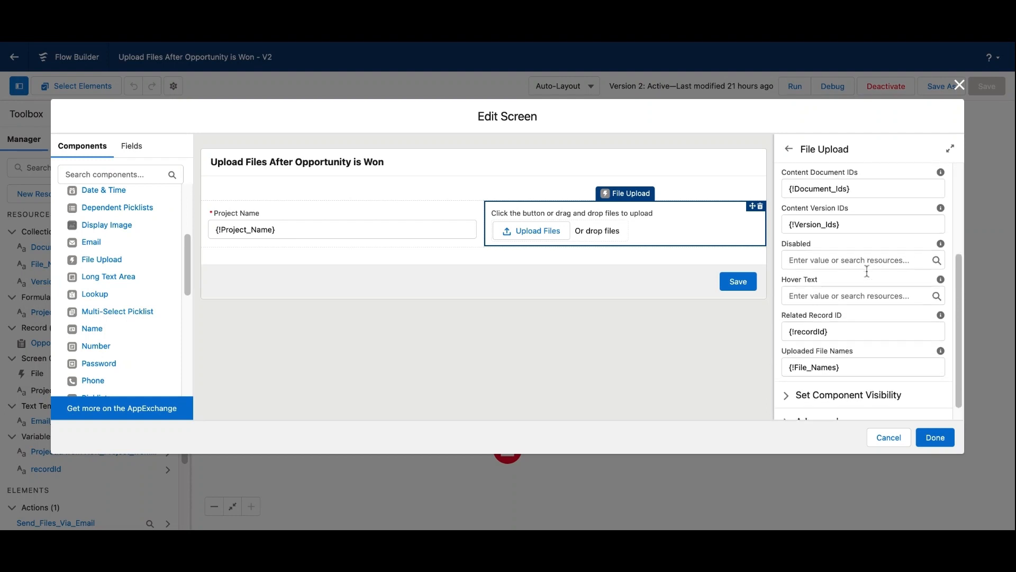
scroll(867, 271, "up", 5)
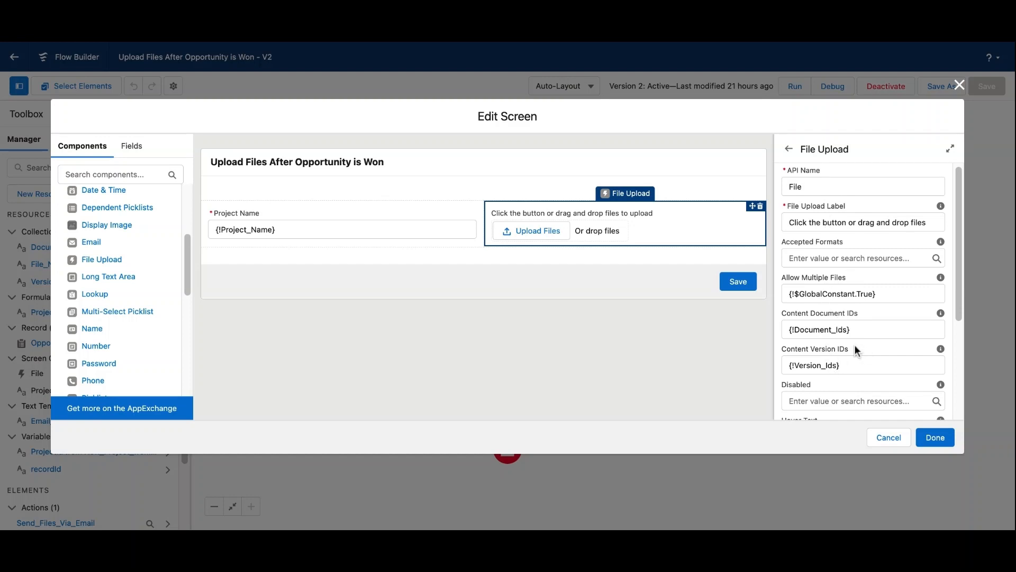
scroll(856, 349, "down", 1)
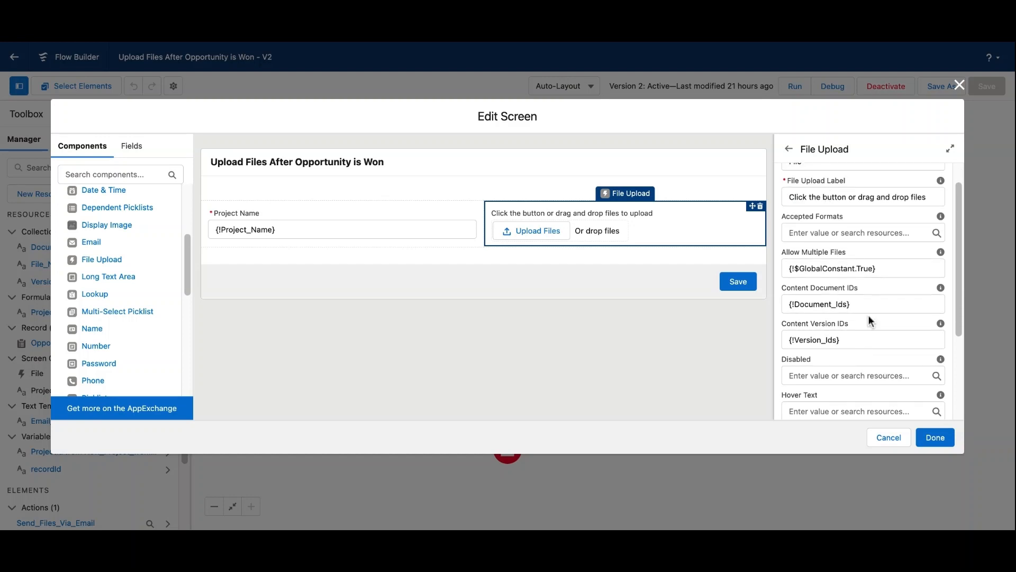
scroll(869, 316, "down", 5)
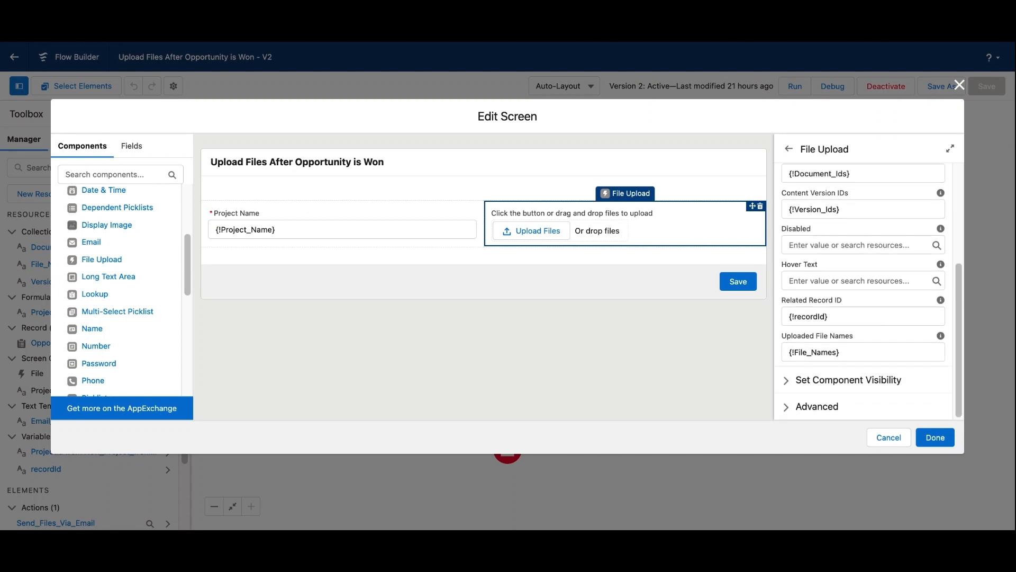
left_click(841, 316)
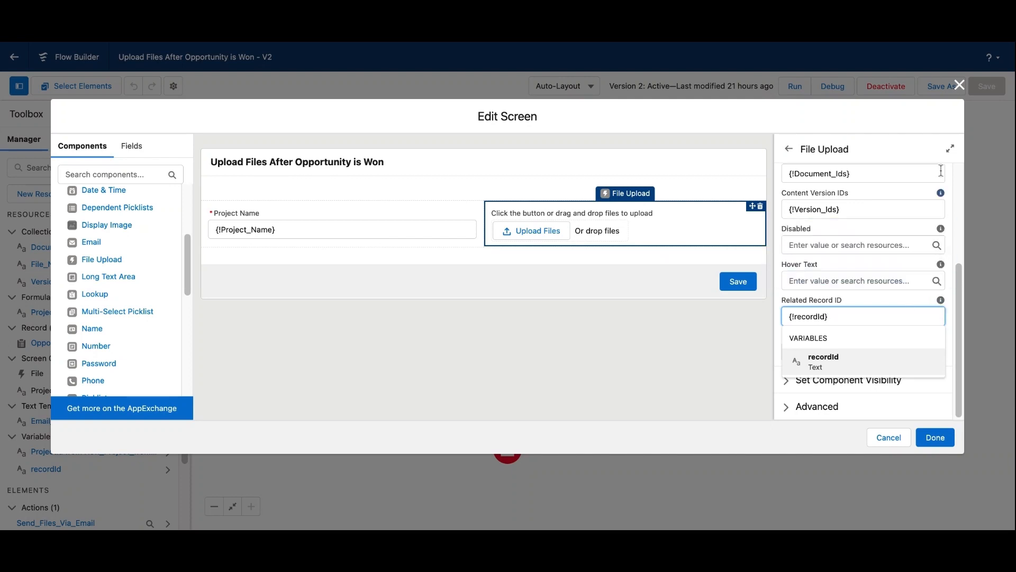
scroll(868, 303, "up", 3)
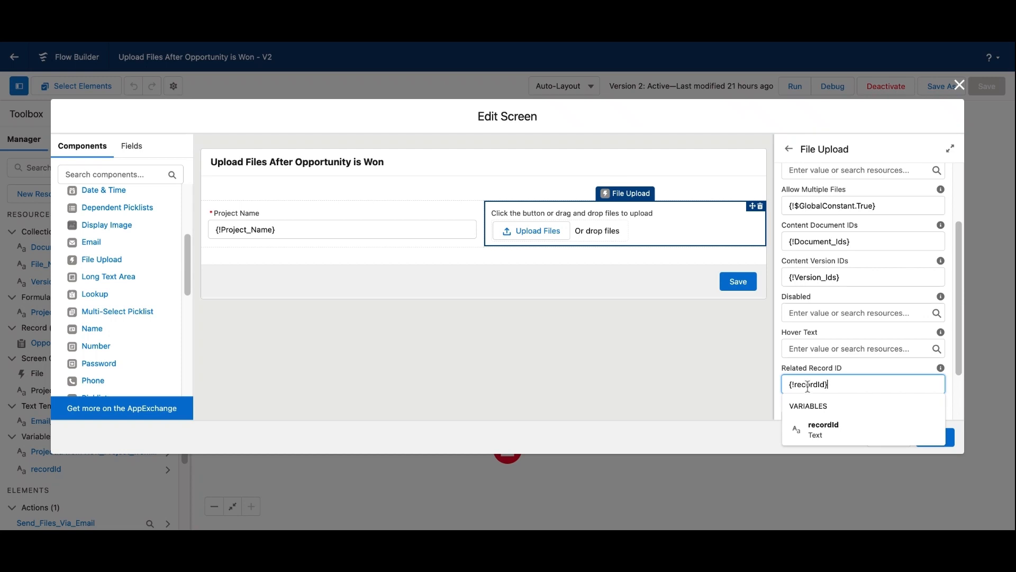
scroll(854, 321, "up", 3)
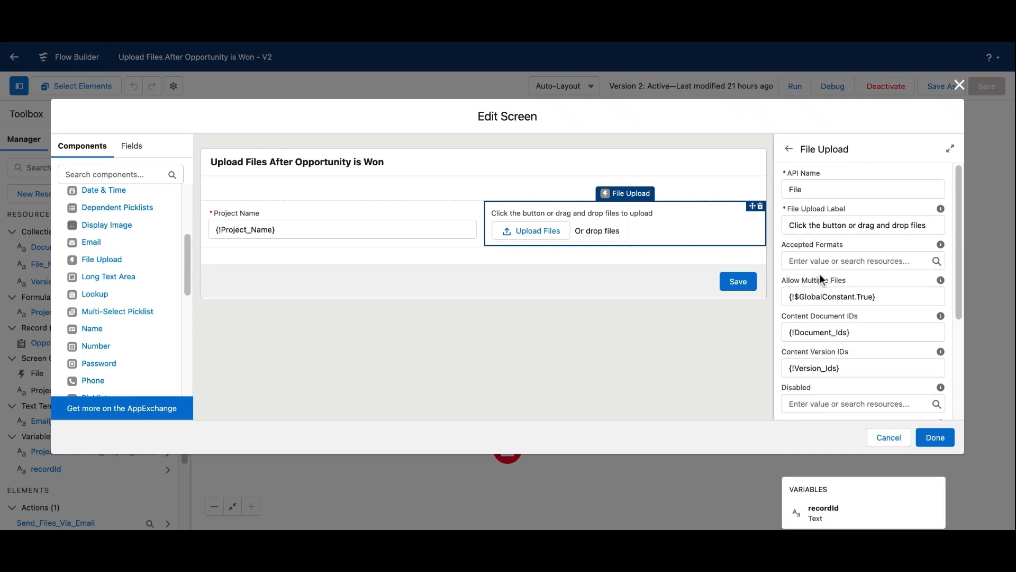
left_click(840, 260)
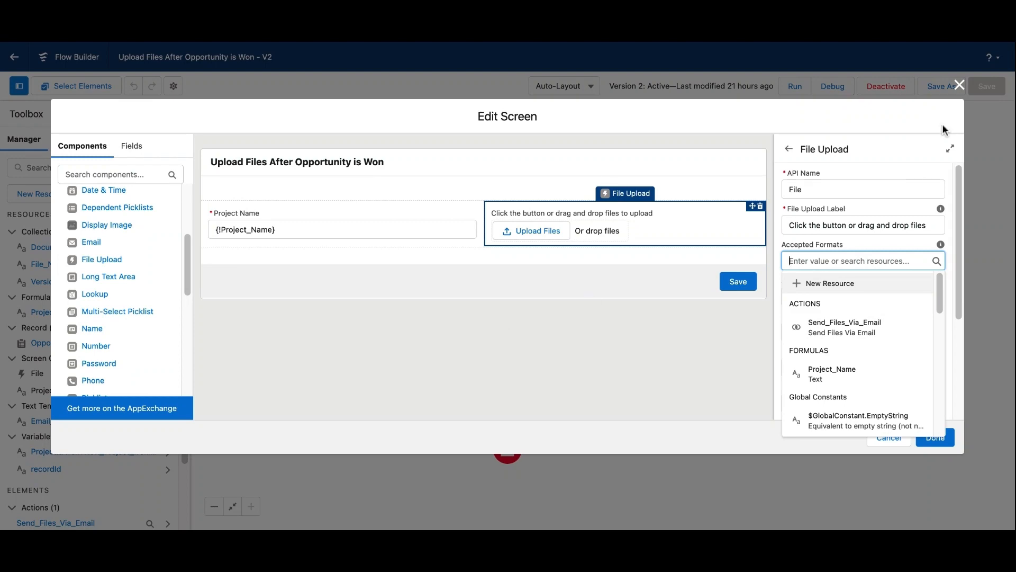
left_click(959, 85)
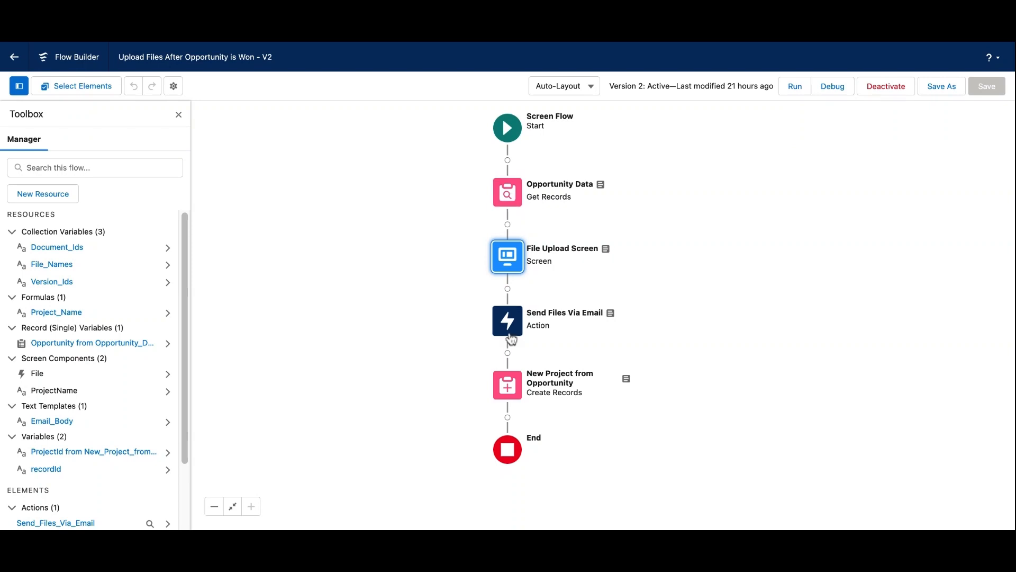
- Review the Opportunity Data element's filter and storage settings and the recordId variable's definition, closing both without changes
double_click(511, 191)
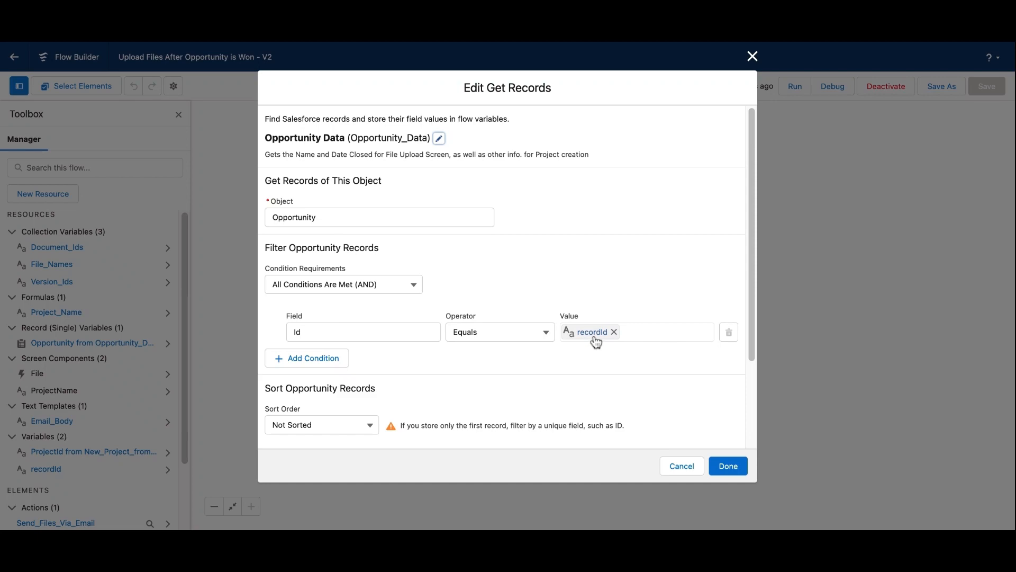
scroll(476, 370, "down", 2)
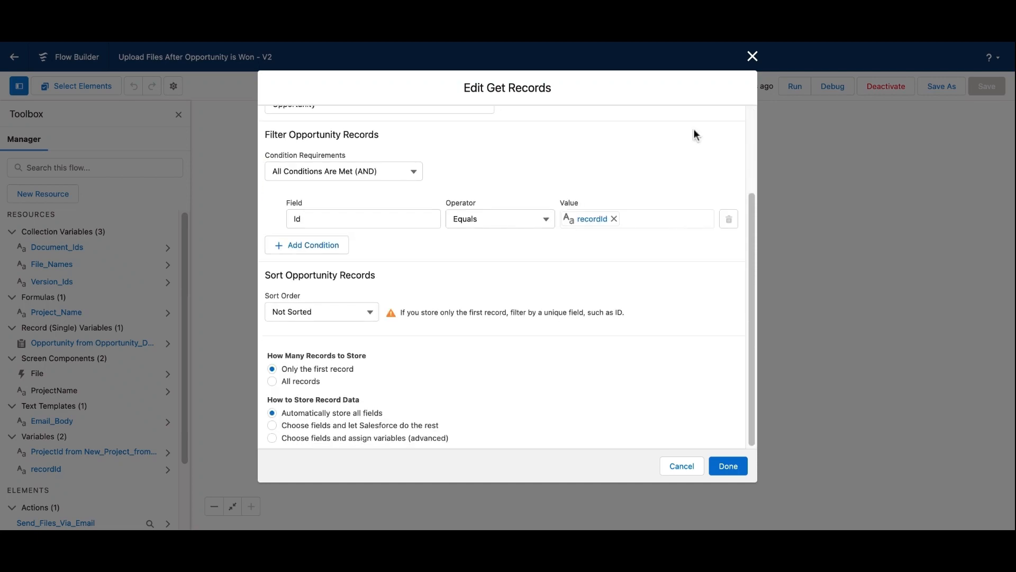
left_click(753, 57)
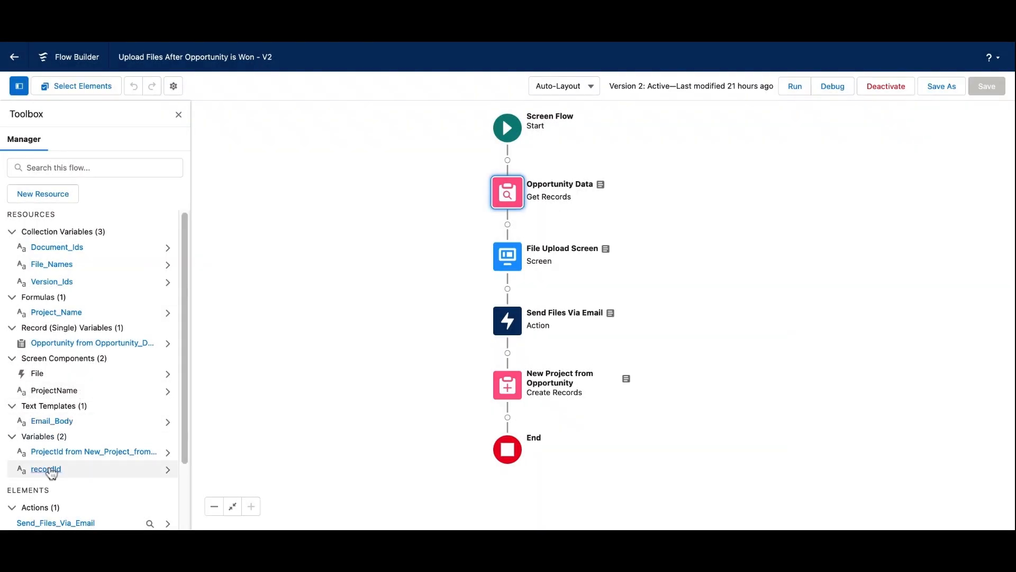
left_click(51, 469)
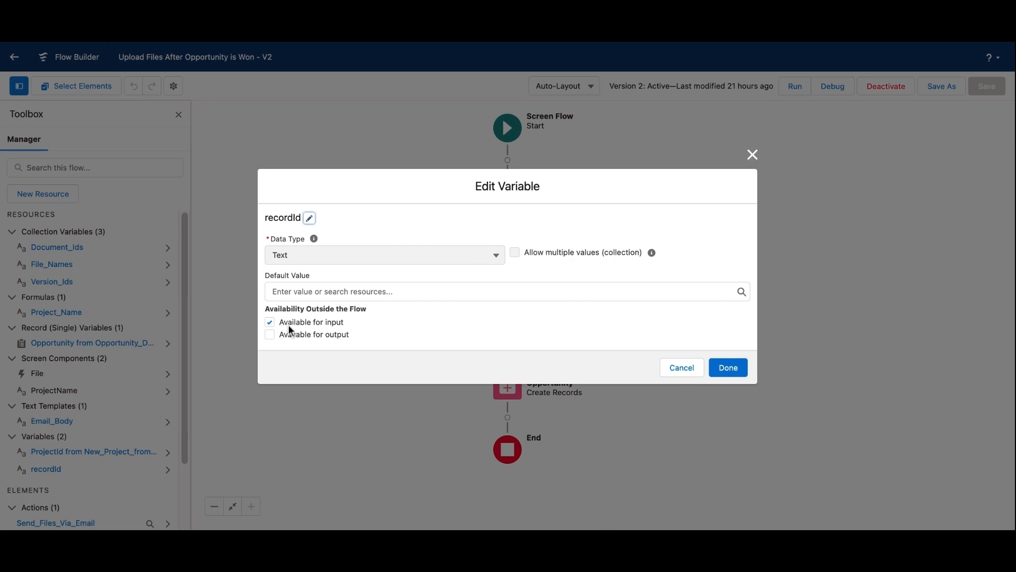
left_click(752, 157)
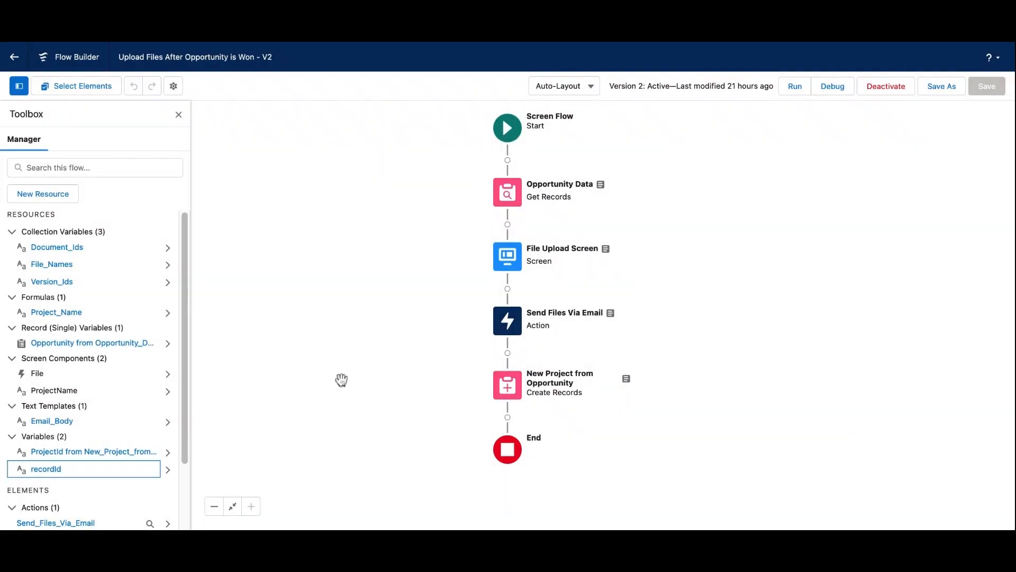
- Check the Project Name field on the File Upload Screen and the Project_Name formula behind it, closing both without changes
double_click(509, 260)
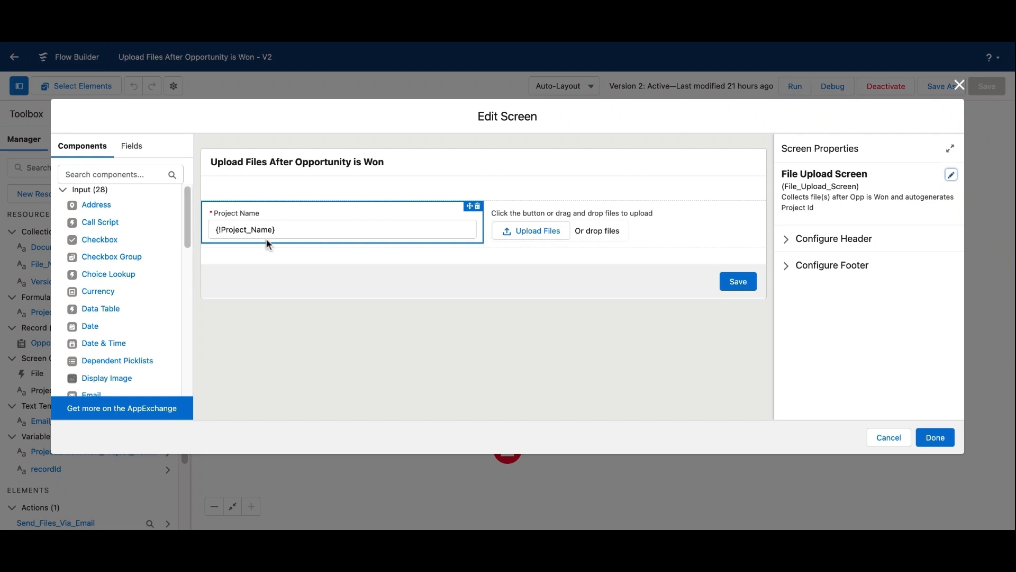
left_click(959, 85)
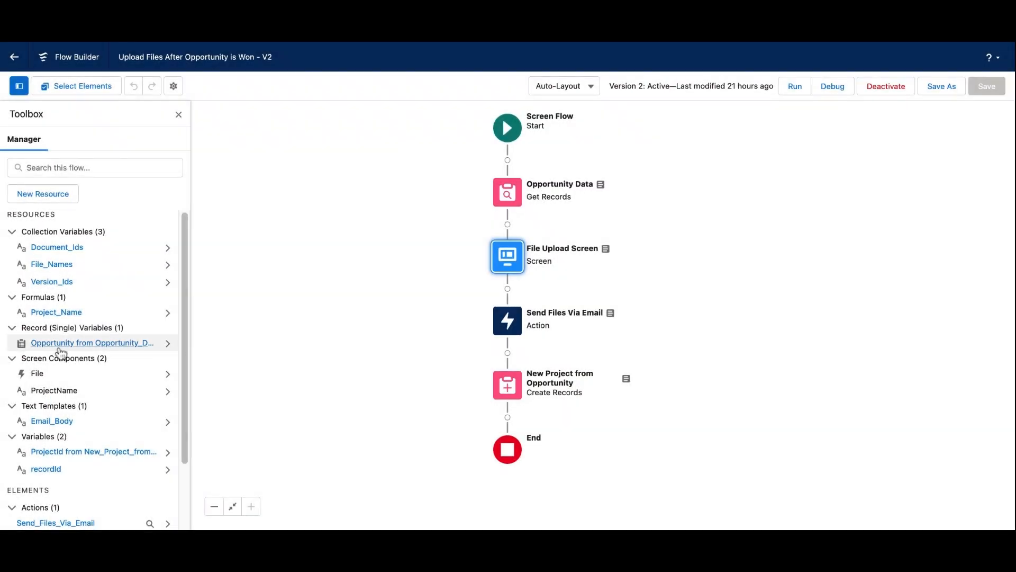
left_click(53, 313)
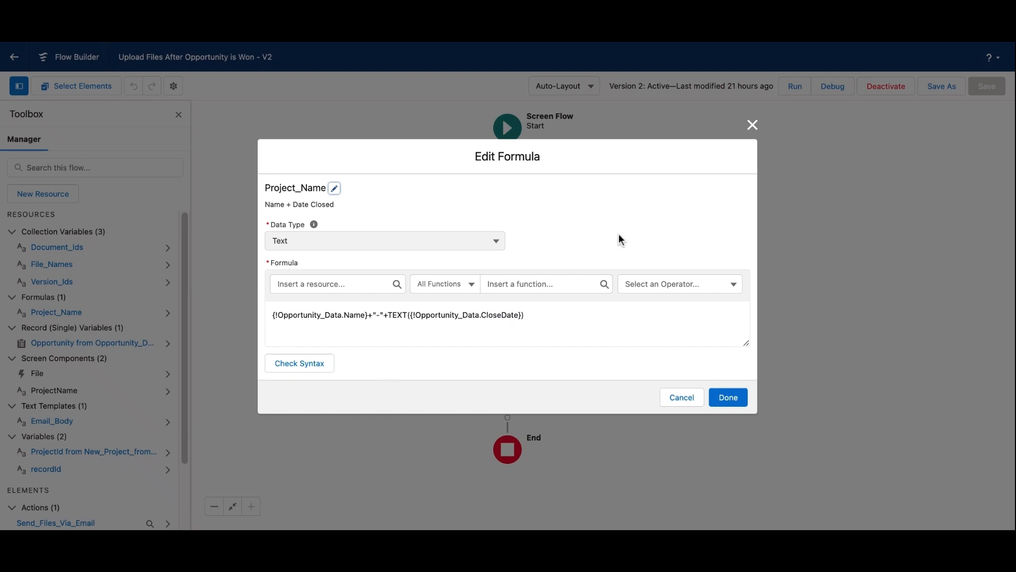
left_click(752, 125)
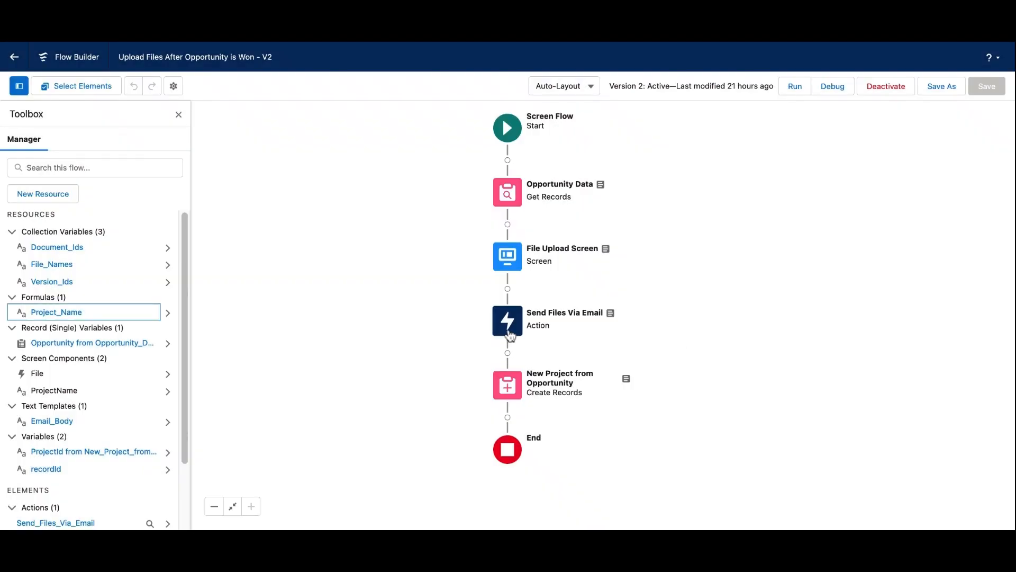
- Review the input values of the Send Files Via Email action and close it without changes
double_click(510, 329)
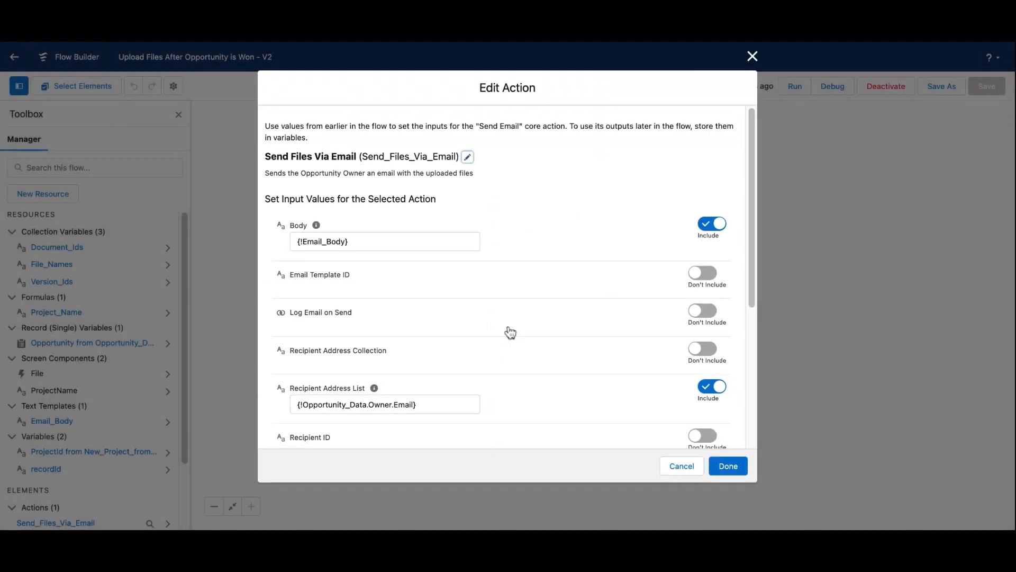
scroll(508, 343, "down", 5)
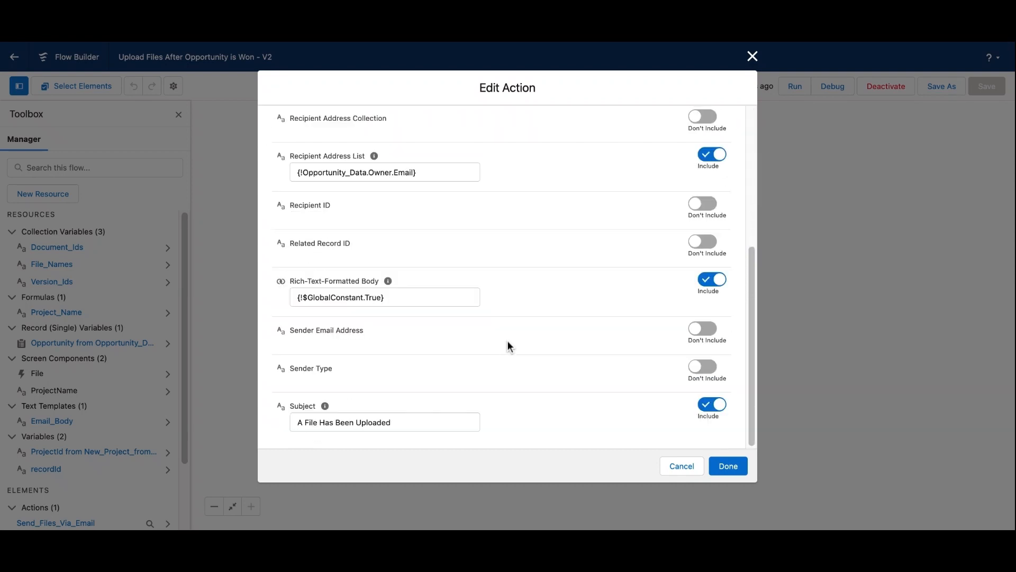
left_click(753, 58)
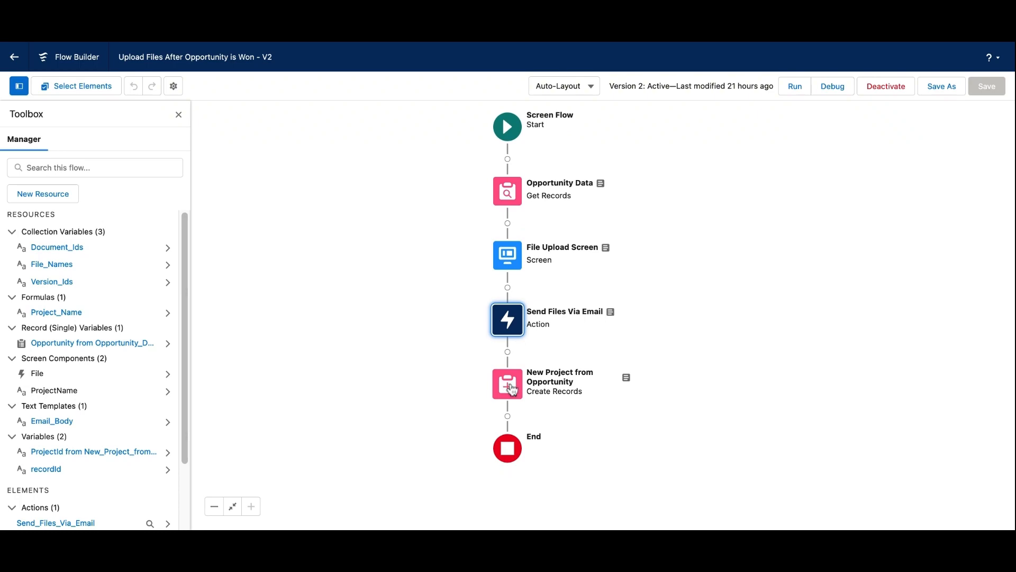
- Review the field values set for the Project in the New Project from Opportunity element and close it without changes
double_click(508, 385)
scroll(509, 342, "down", 4)
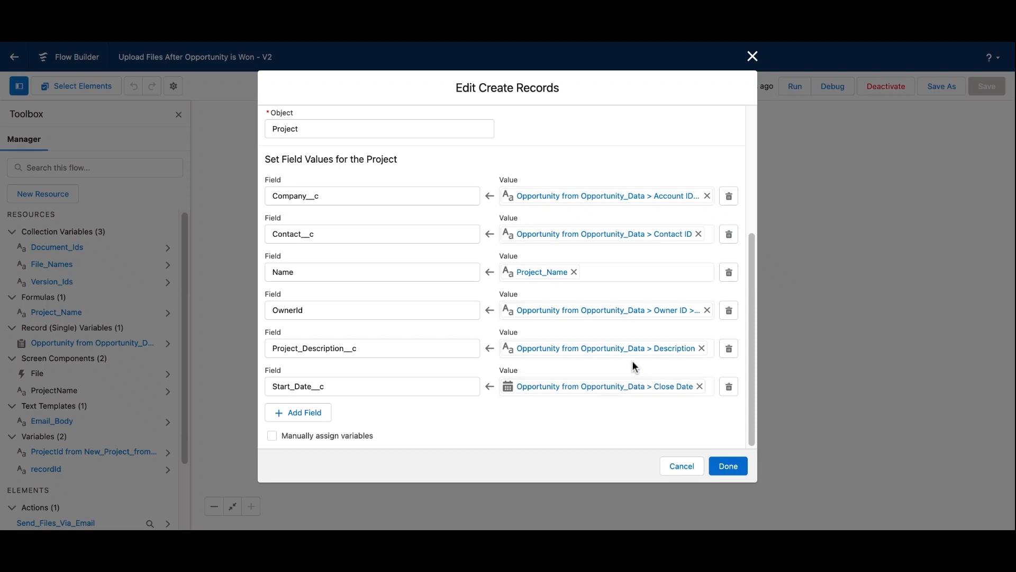
left_click(752, 56)
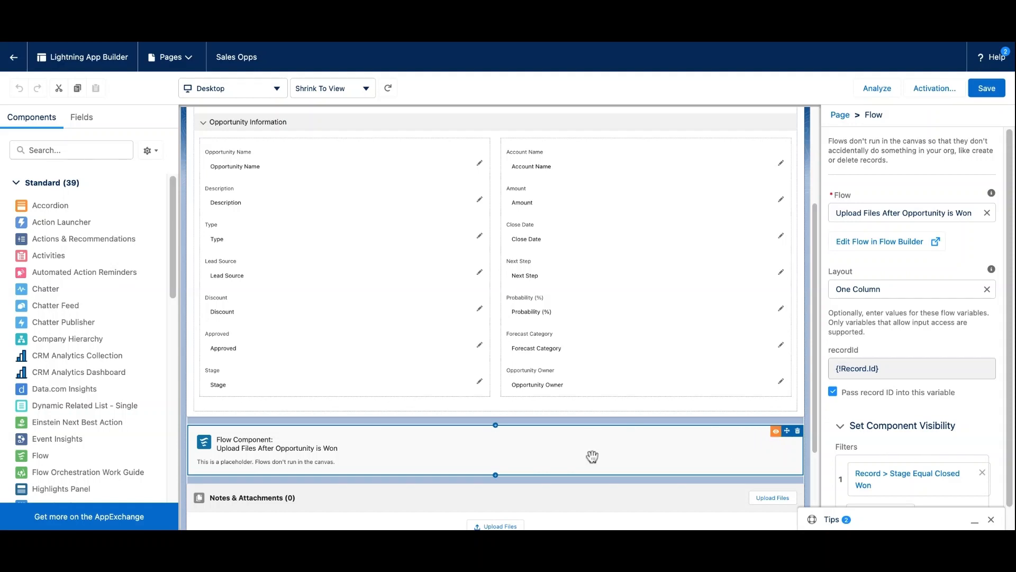
- Examine the flow component's placement and settings on the Sales Opps page in Lightning App Builder, then leave the page editor
left_click(250, 384)
left_click(497, 456)
scroll(497, 455, "down", 1)
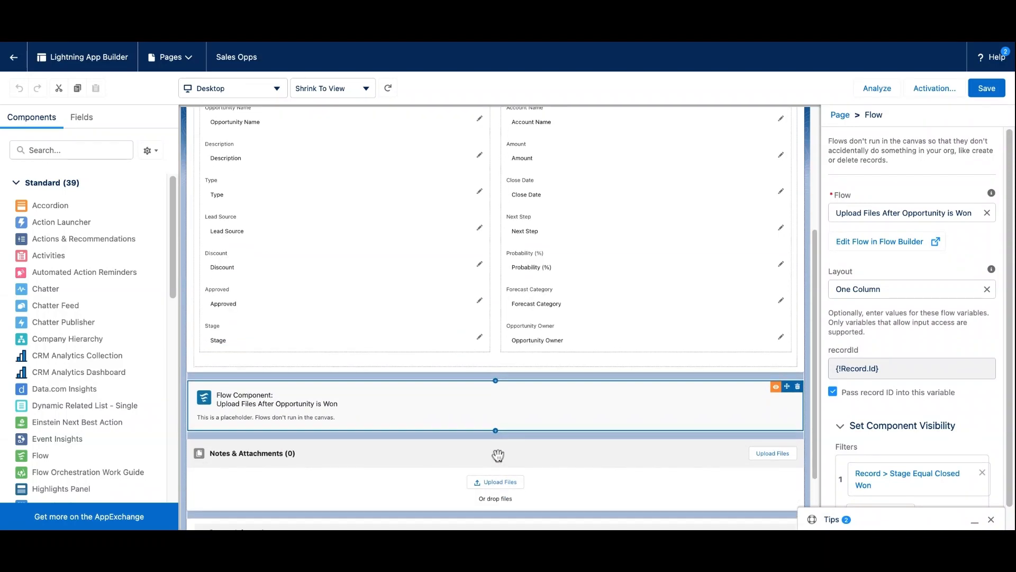
left_click(493, 454)
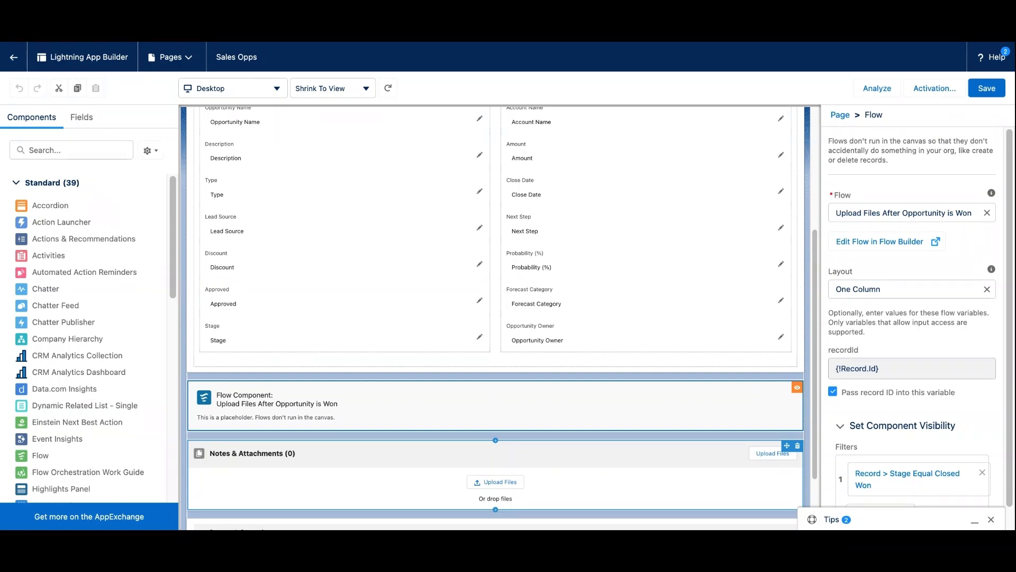
left_click(530, 429)
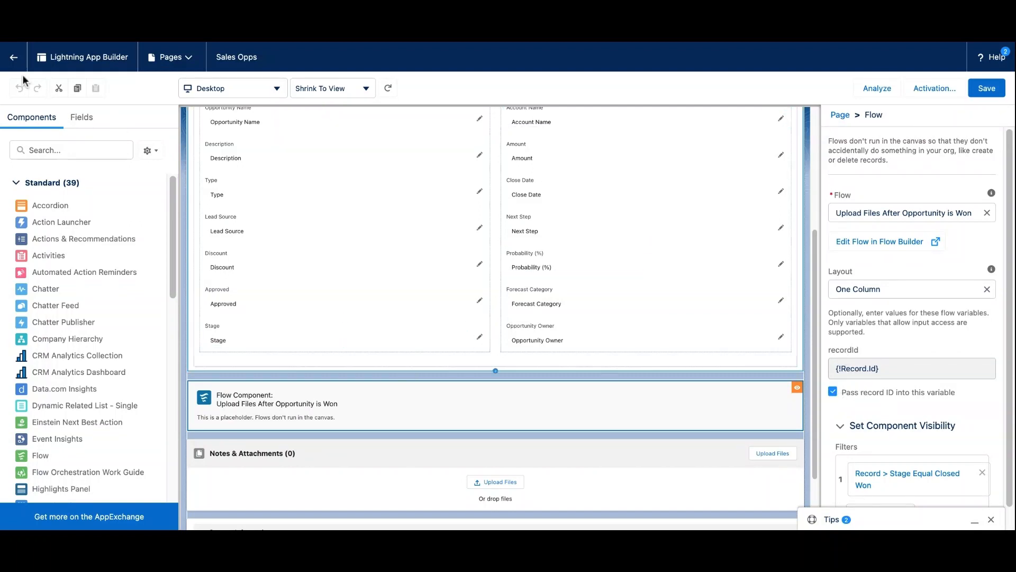
left_click(14, 57)
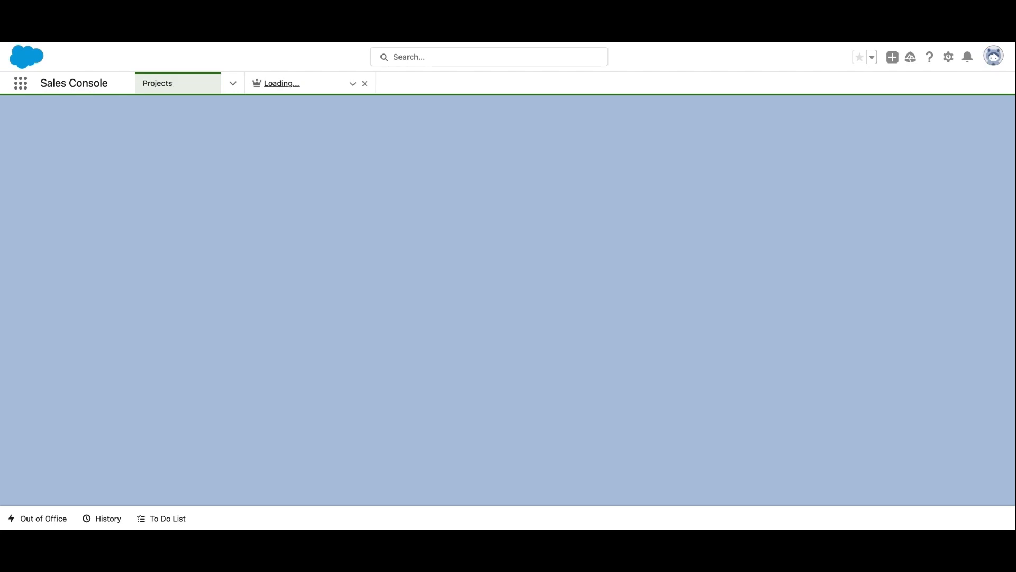
- Change the Edge Installation opportunity's Stage to Closed Won and save the record
scroll(491, 389, "down", 1)
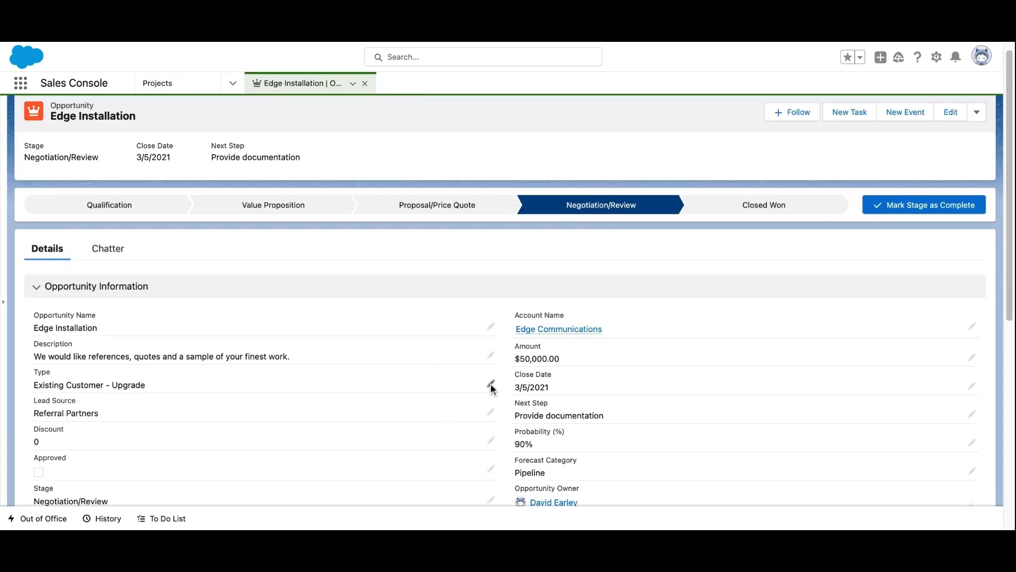
scroll(491, 389, "down", 7)
scroll(490, 388, "up", 3)
scroll(456, 376, "up", 1)
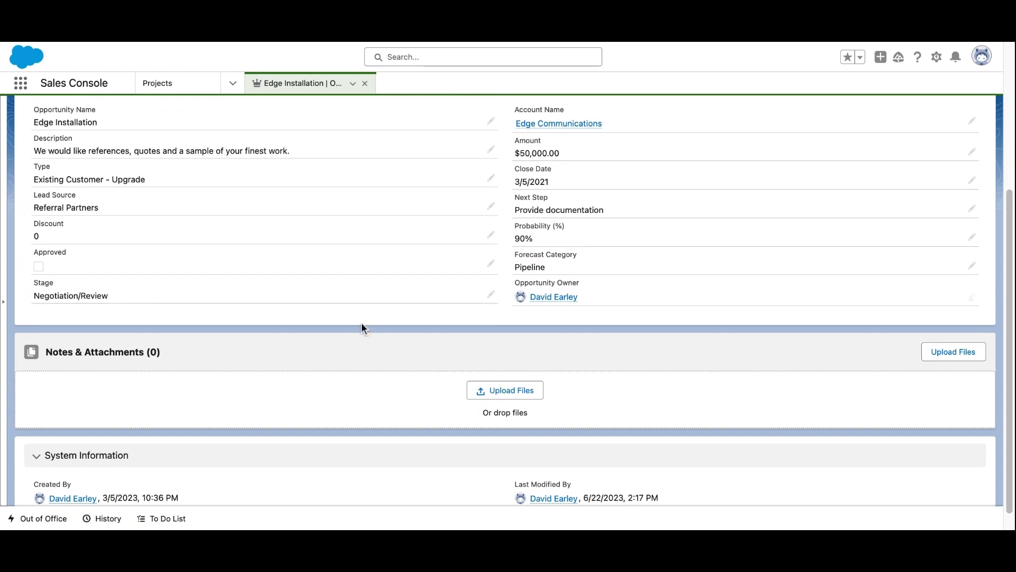
left_click(490, 295)
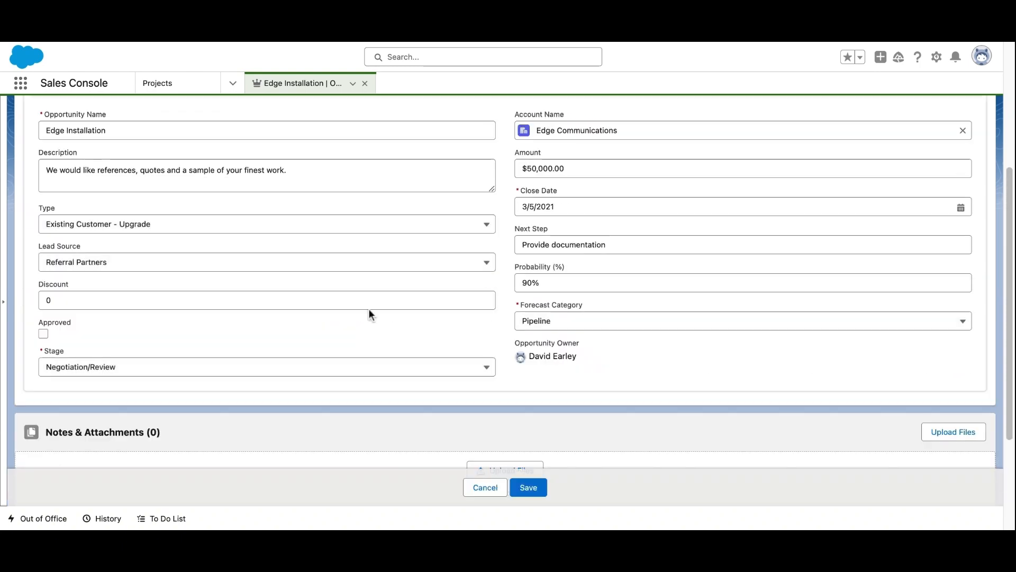
left_click(131, 372)
left_click(146, 500)
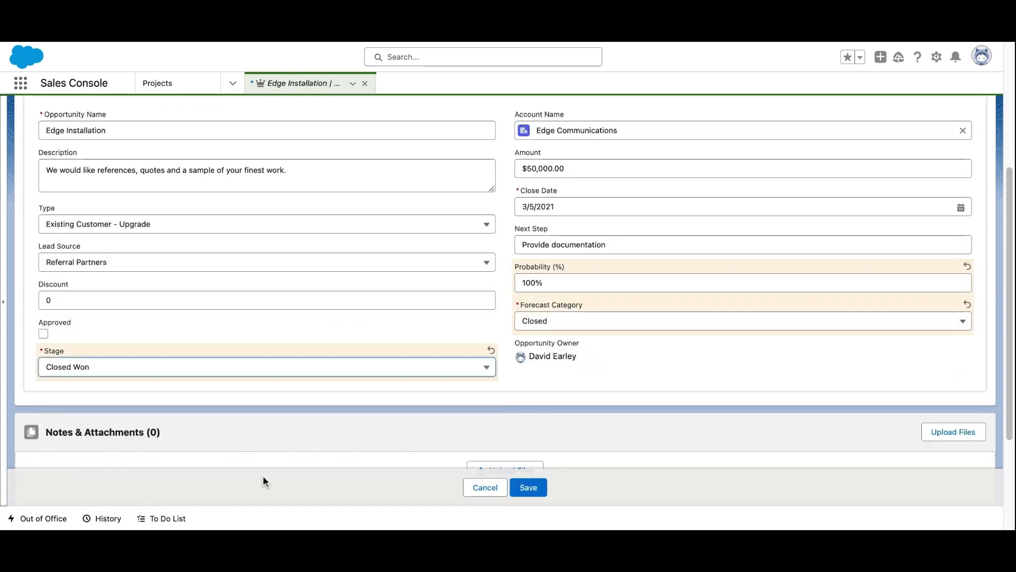
left_click(523, 485)
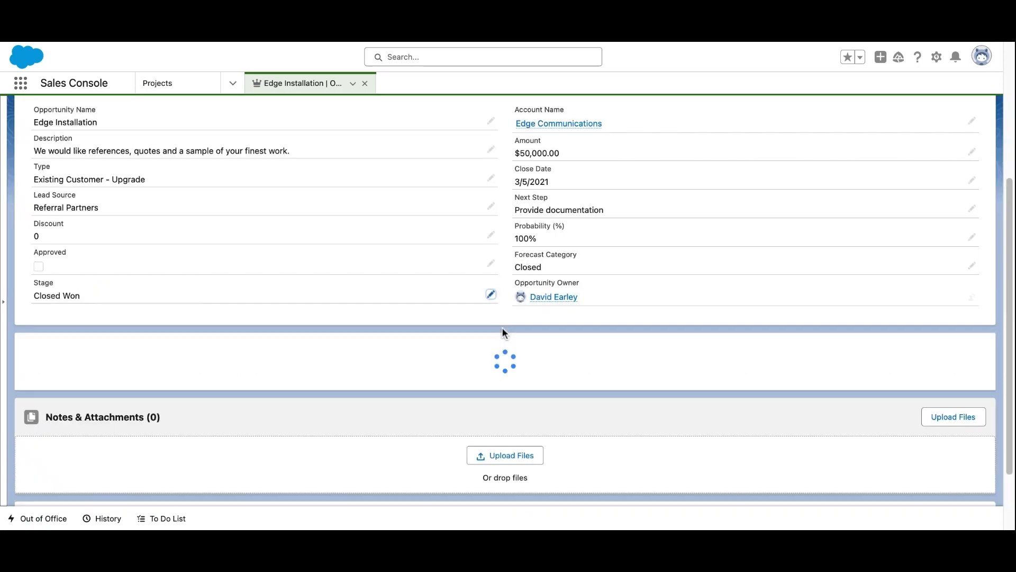
- Upload Lead Status Duration.png and PostTrainingToChatter.png through the Upload Files After Opportunity is Won form and save it
scroll(505, 322, "down", 3)
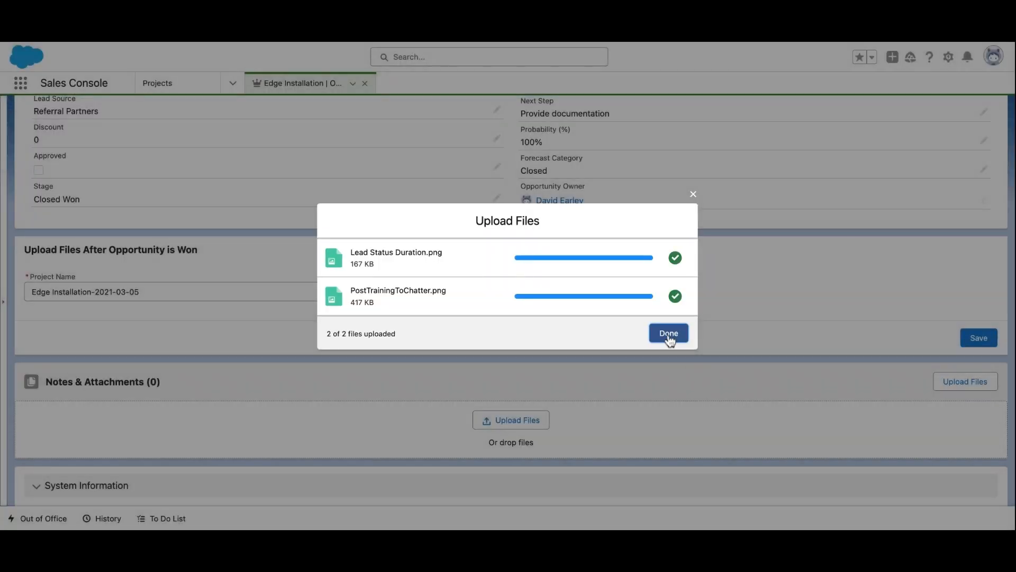
left_click(670, 333)
left_click(981, 339)
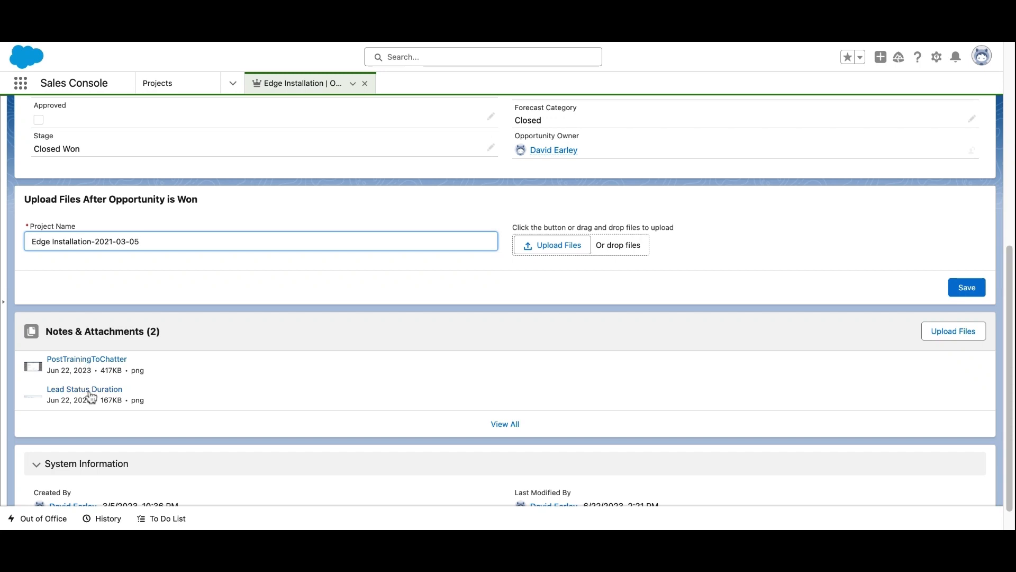
- View all of the opportunity's Notes & Attachments, preview the Lead Status Duration file and close the preview
left_click(505, 424)
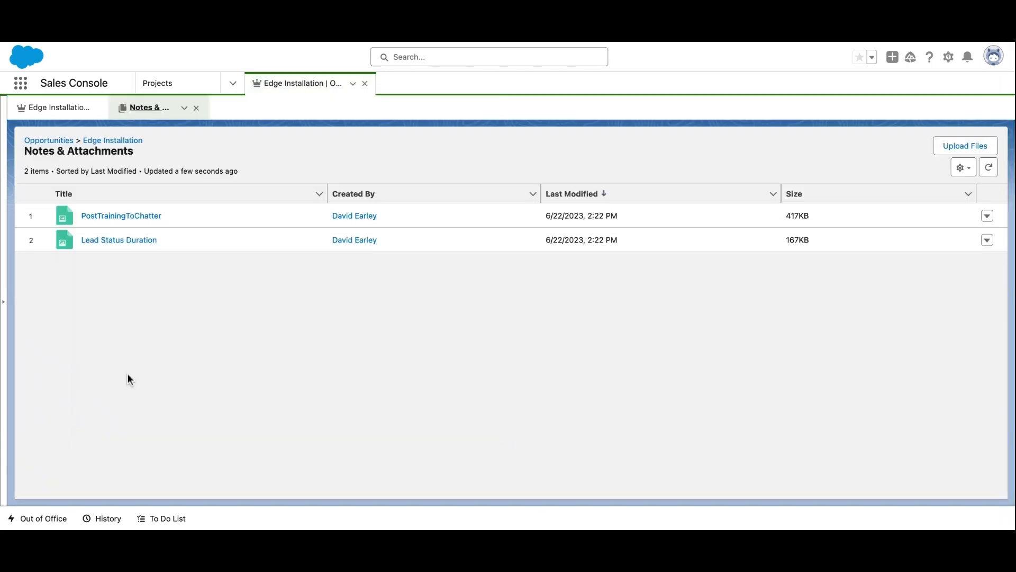
left_click(118, 239)
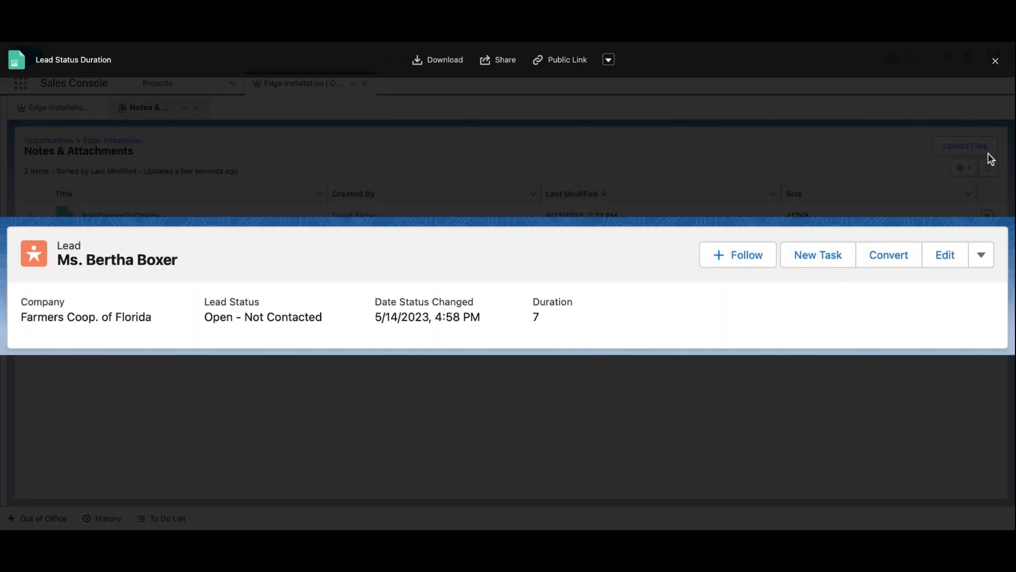
left_click(995, 61)
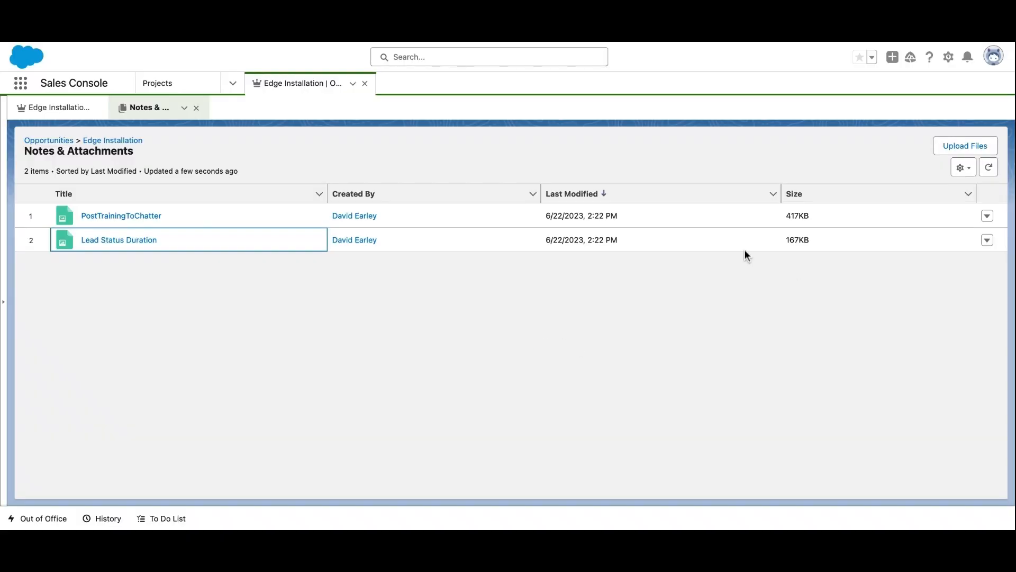